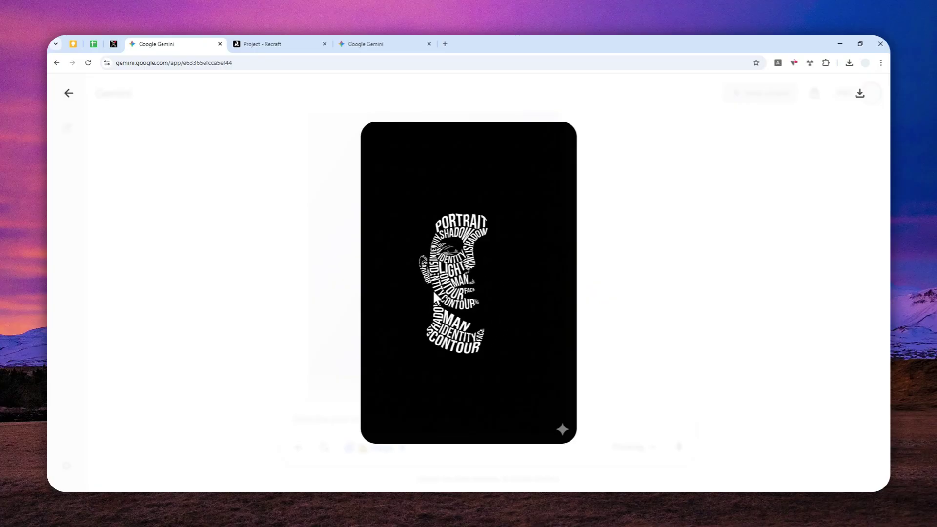
Recolour the right-hand typographic portrait's white lettering to bright yellow FFF800
click(68, 93)
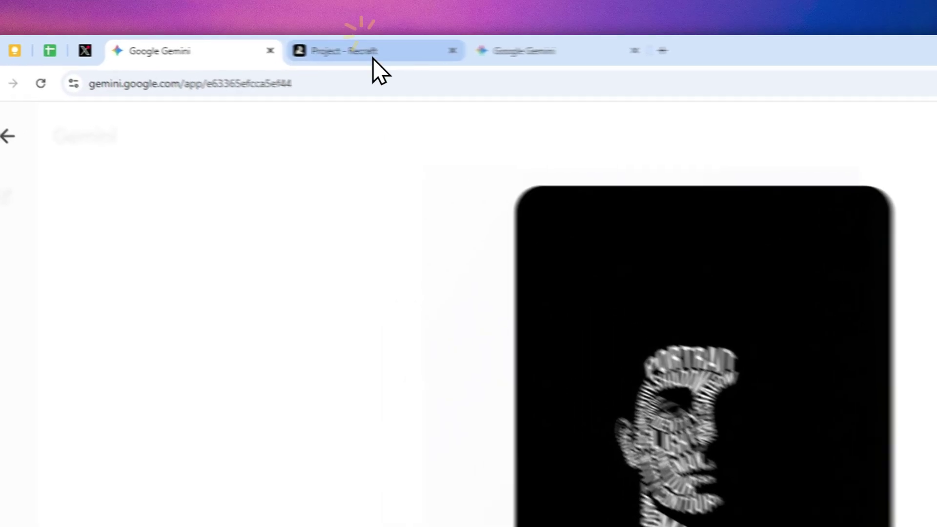
click(271, 43)
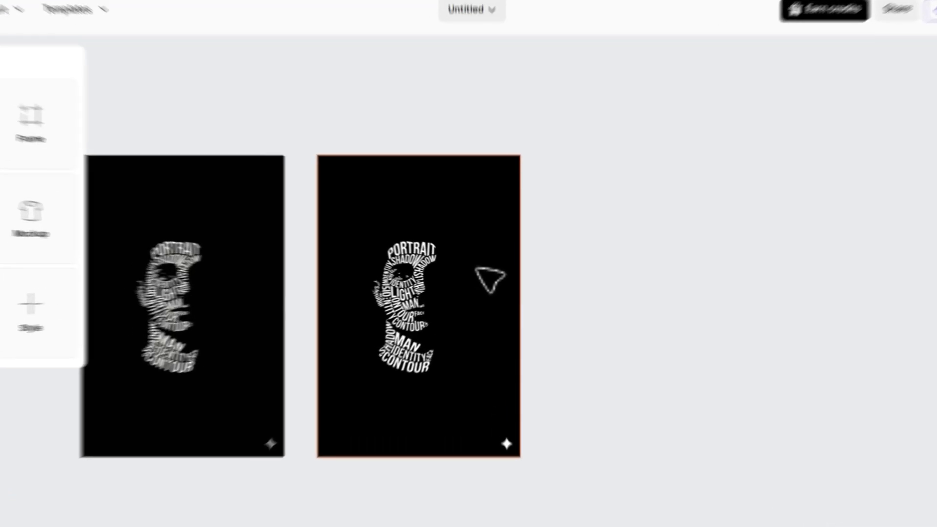
click(477, 270)
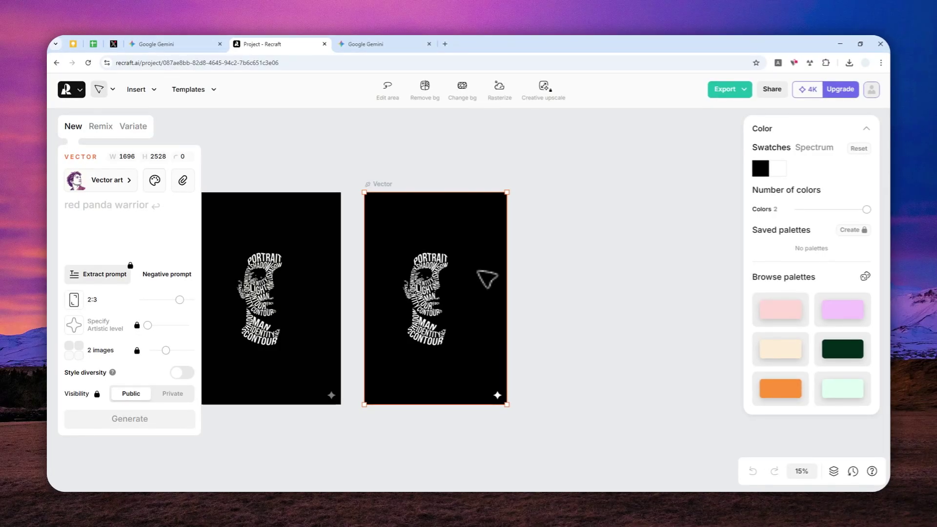
click(780, 169)
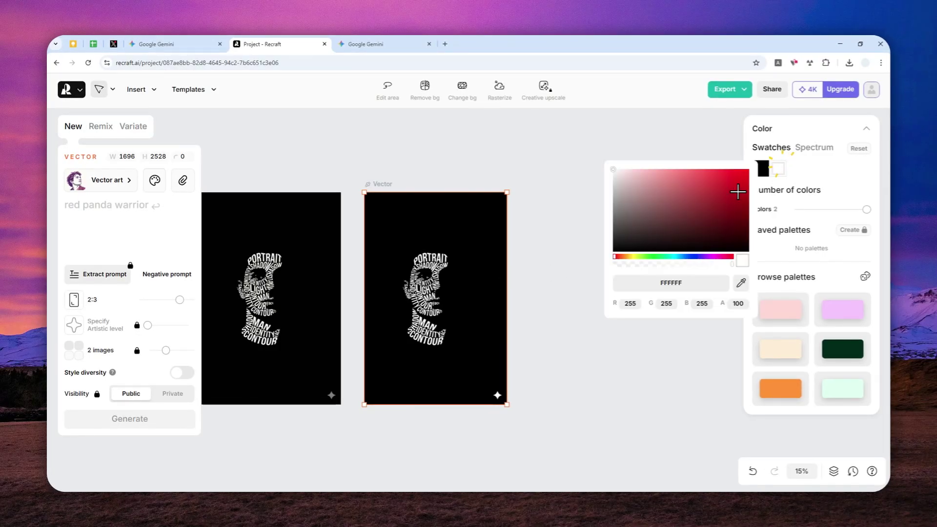
drag(738, 192, 759, 175)
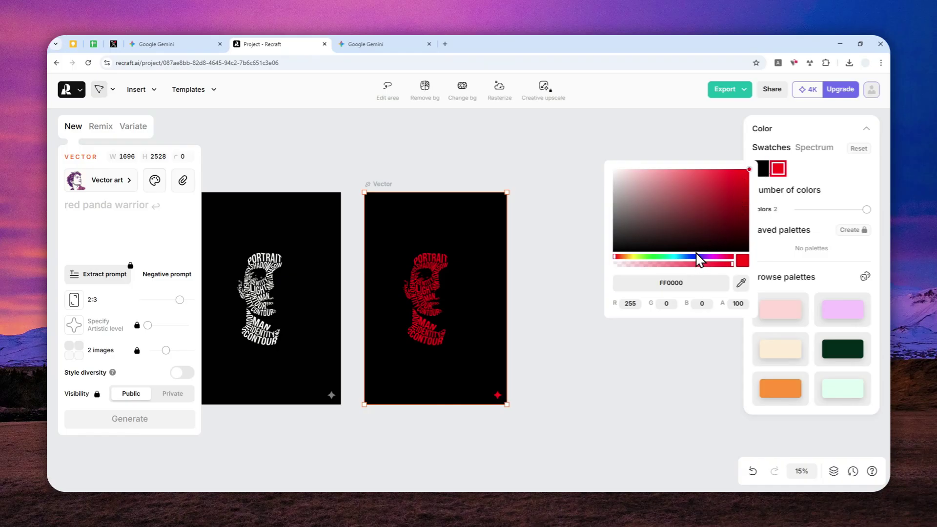
click(632, 257)
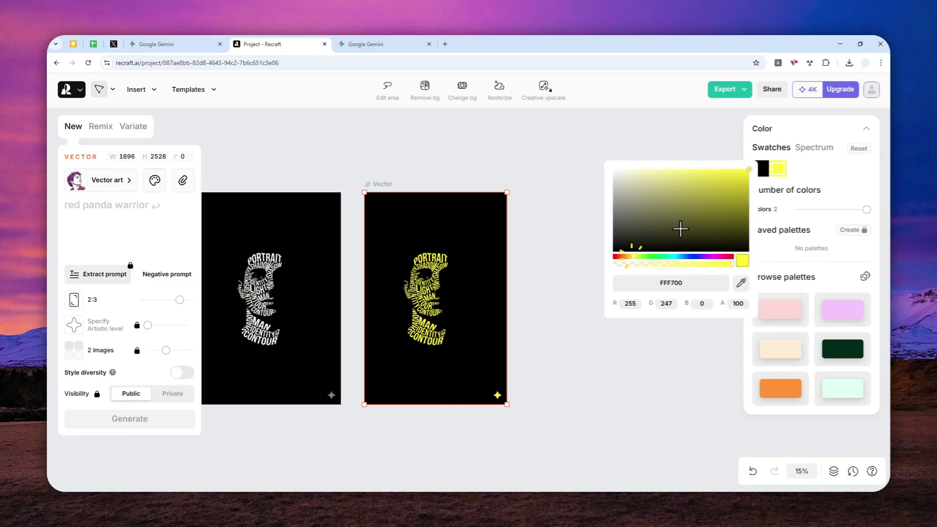
drag(721, 202, 749, 174)
Change the electrical units infographic's cyan pipes and water to pure red FF0000
click(538, 297)
scroll(539, 296, down, 5)
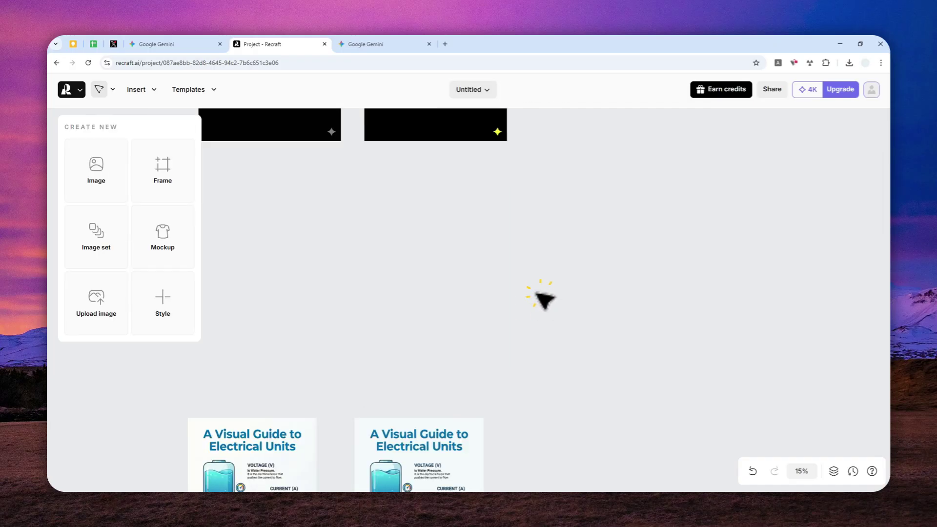
scroll(539, 299, down, 6)
click(425, 218)
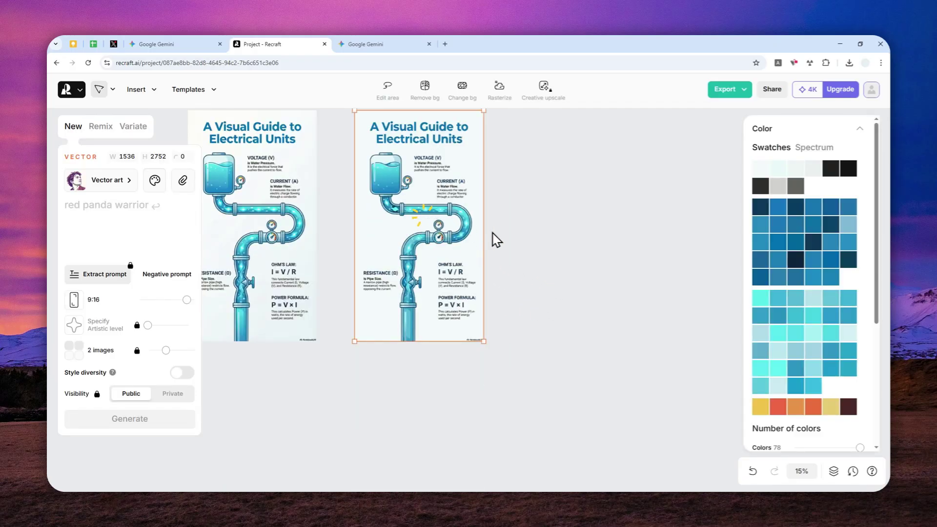
scroll(496, 239, up, 2)
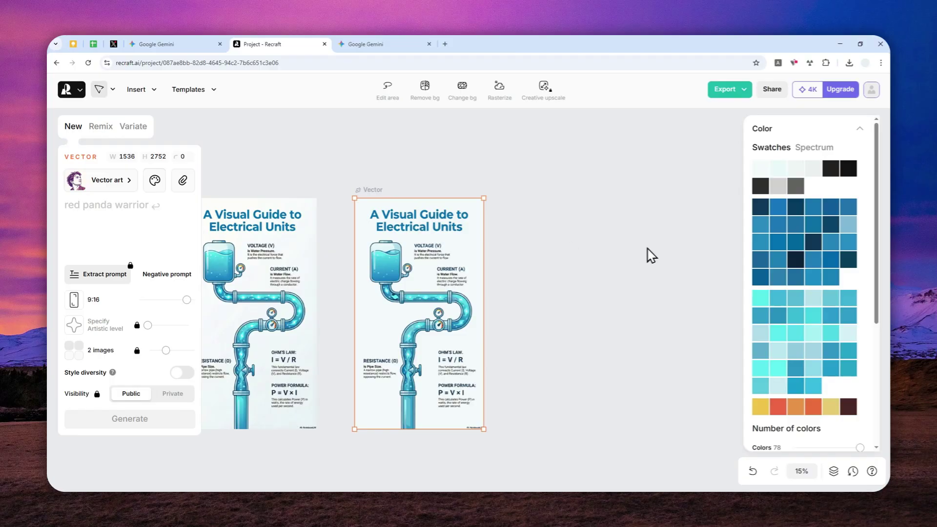
click(813, 147)
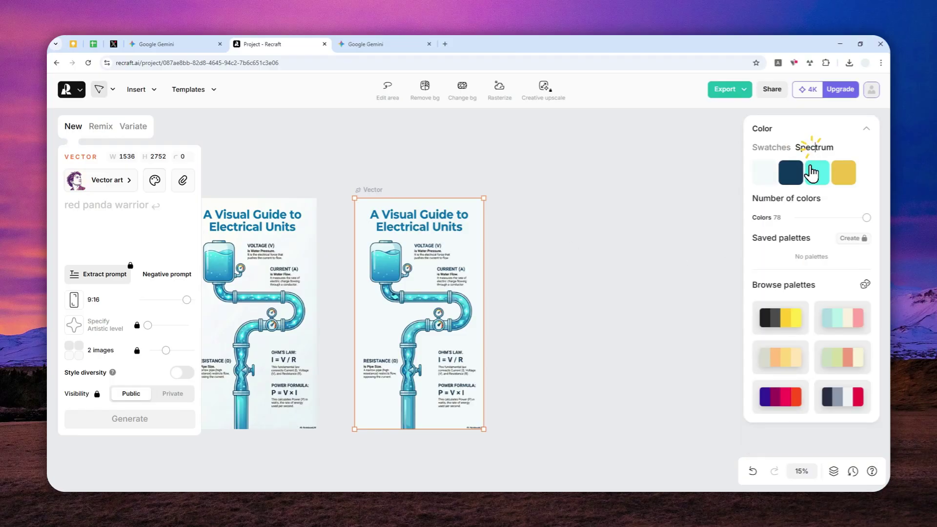
click(816, 176)
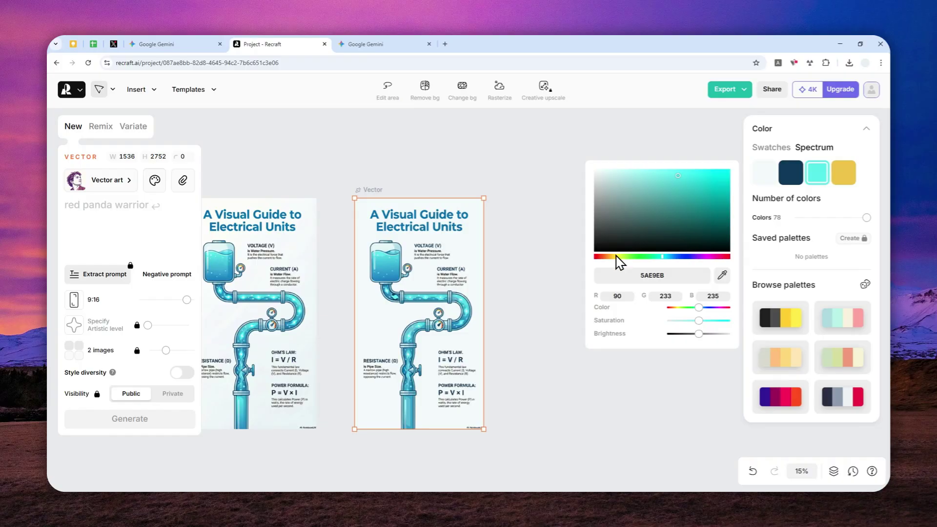
drag(619, 262, 597, 258)
click(671, 210)
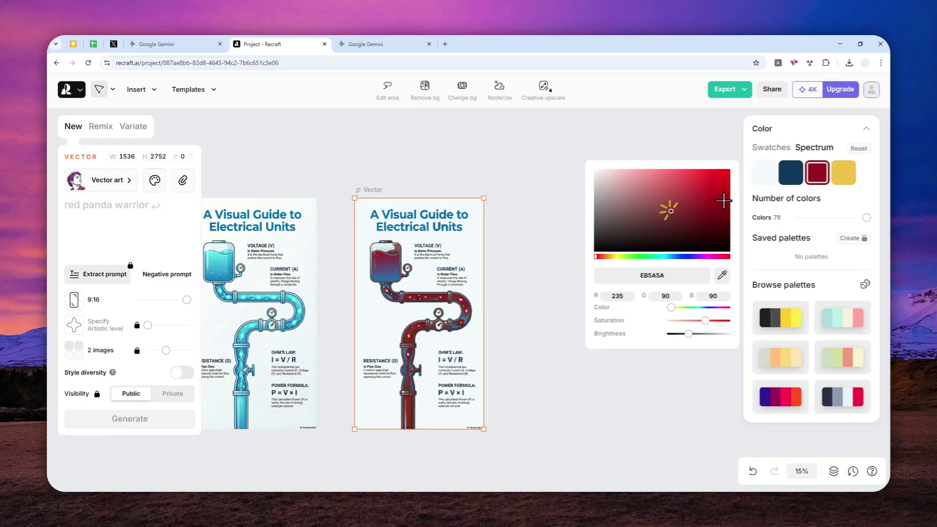
drag(724, 201, 751, 158)
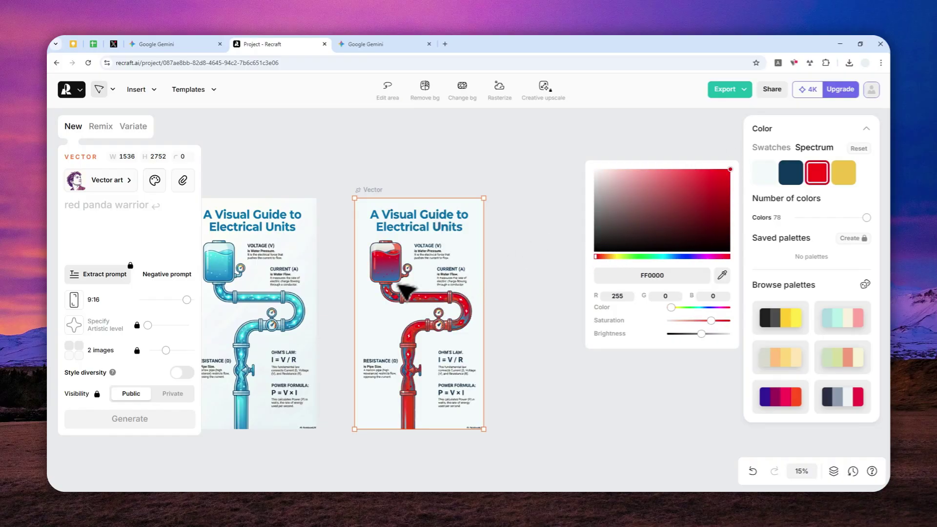
click(428, 247)
Go to recraft.ai in a new browser tab to reach the projects page
scroll(425, 250, up, 3)
scroll(428, 254, down, 3)
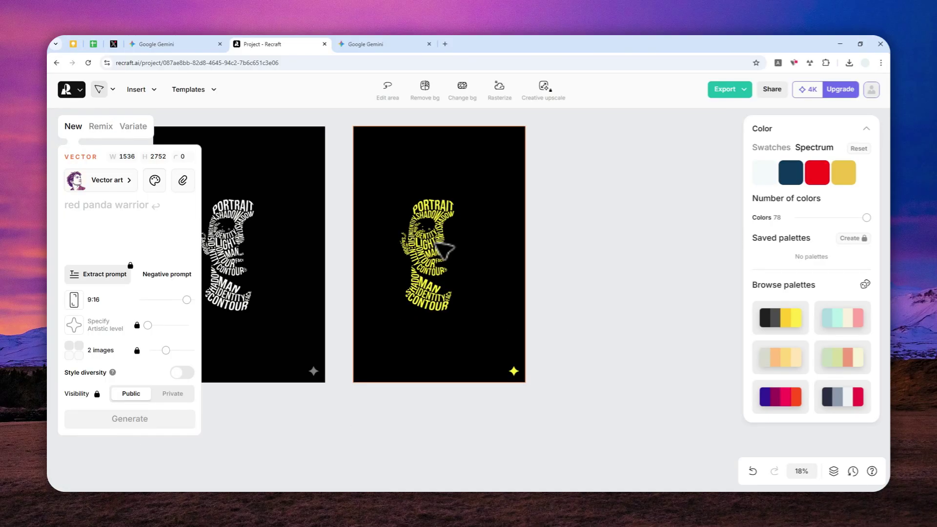
scroll(444, 251, up, 3)
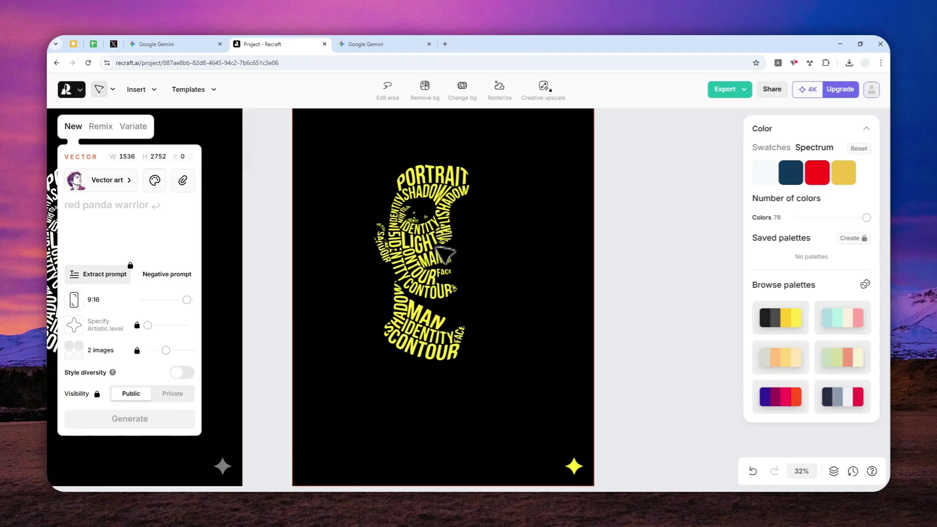
scroll(445, 254, down, 5)
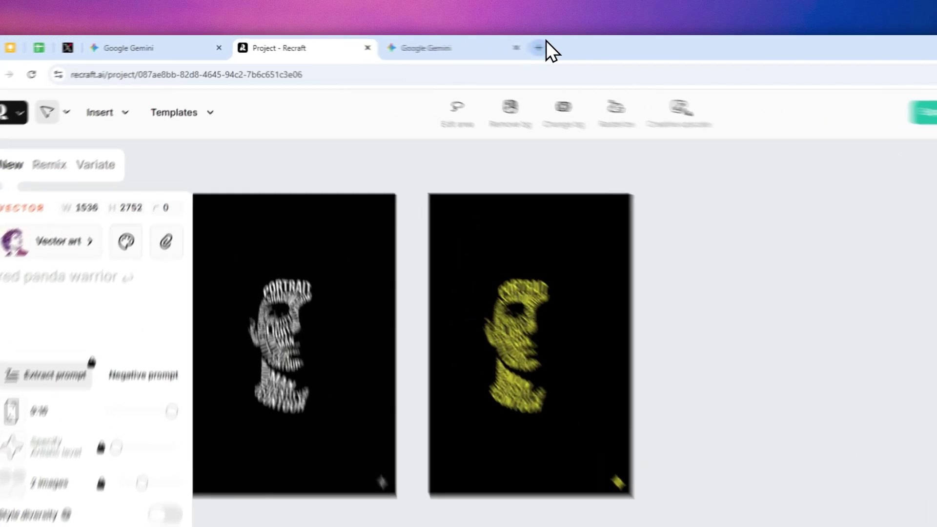
click(445, 44)
text(re)
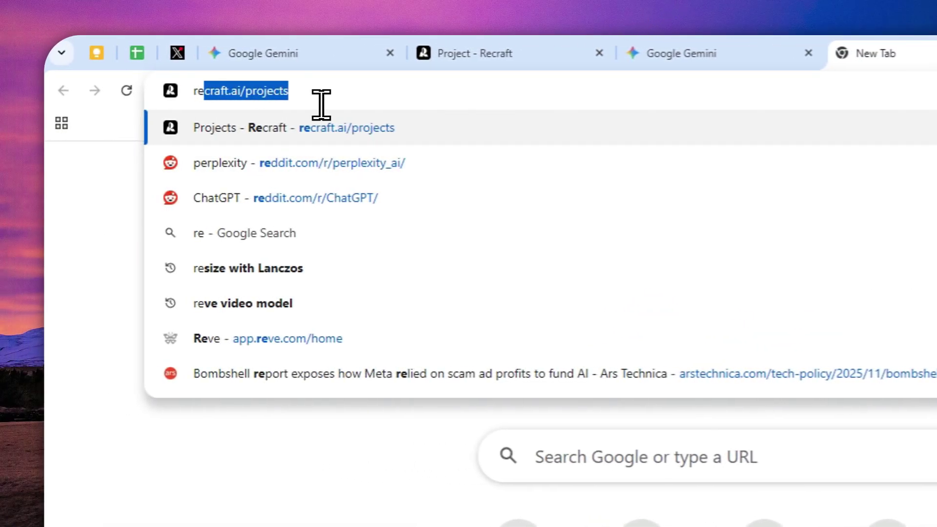
click(309, 104)
key(ctrl+shift+Left)
key(BackSpace)
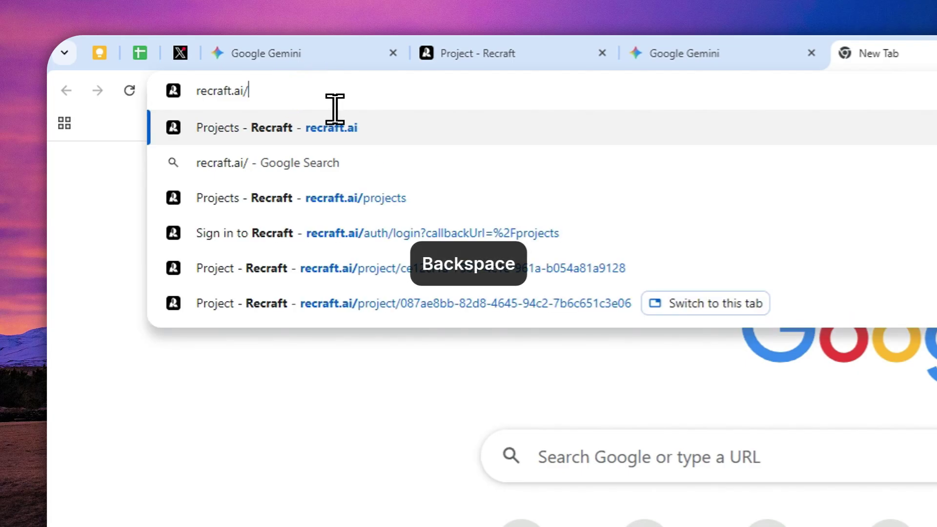
click(299, 122)
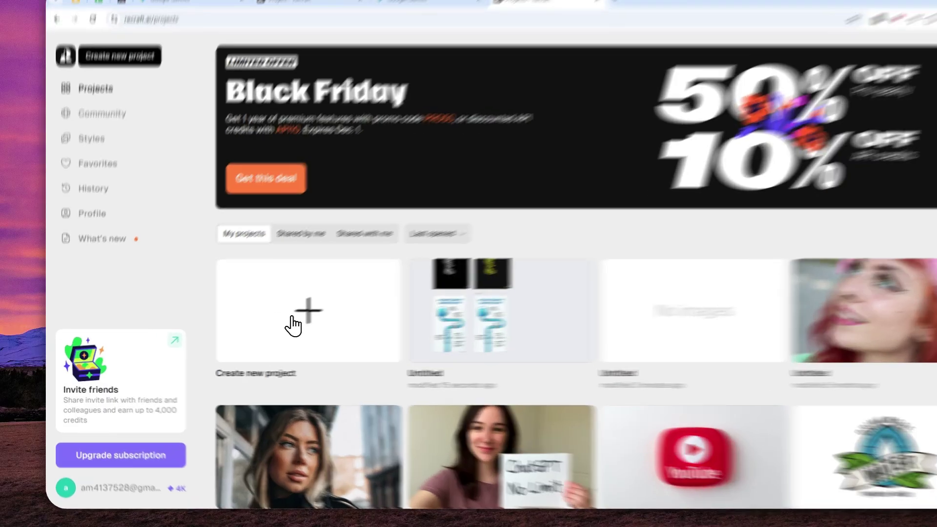
Create a blank Untitled project from the Create new project card
click(259, 316)
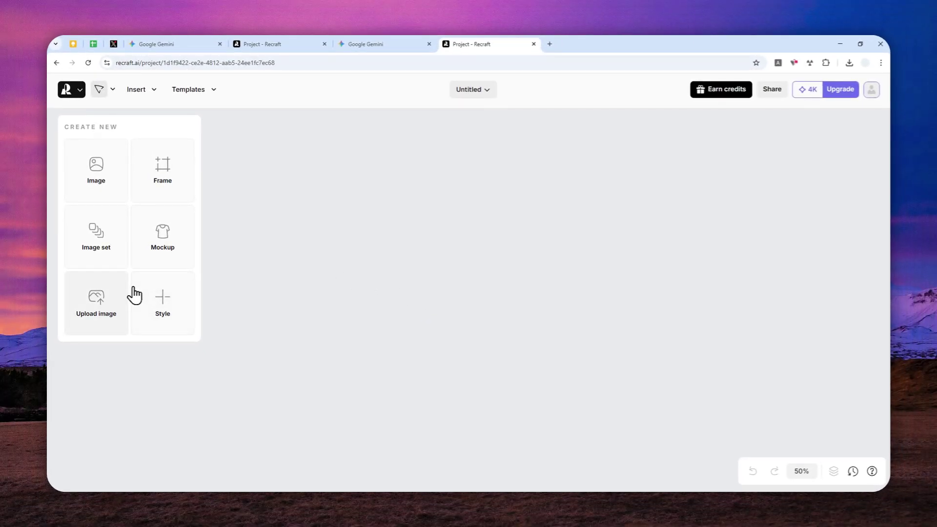
Upload the 1792×2400 anime portrait of the blonde woman among green foliage
click(93, 300)
key(ctrl+v)
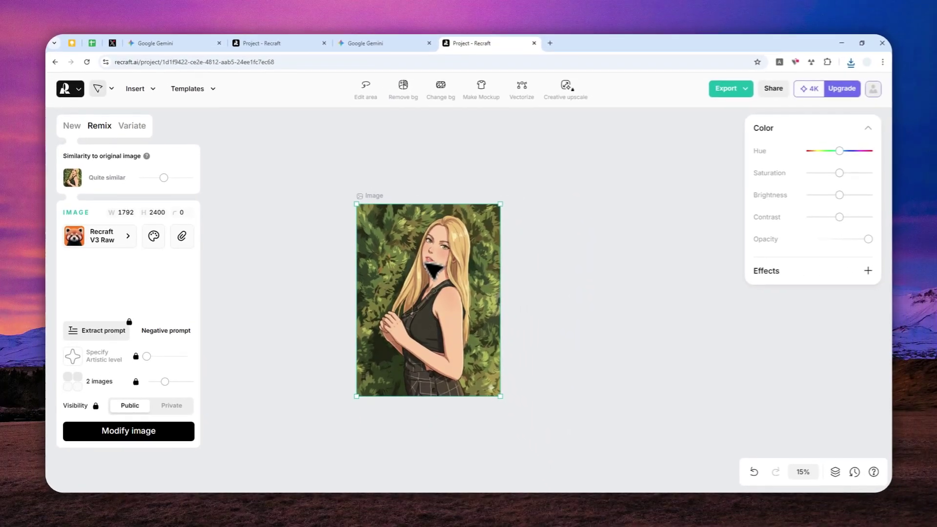
Duplicate the portrait with copy-paste and vectorize the pasted copy
key(ctrl+c)
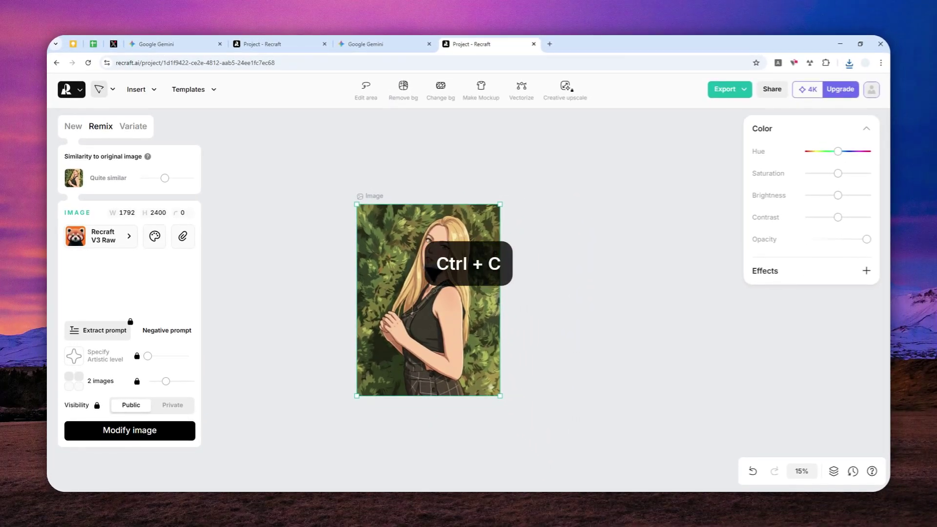
key(ctrl+v)
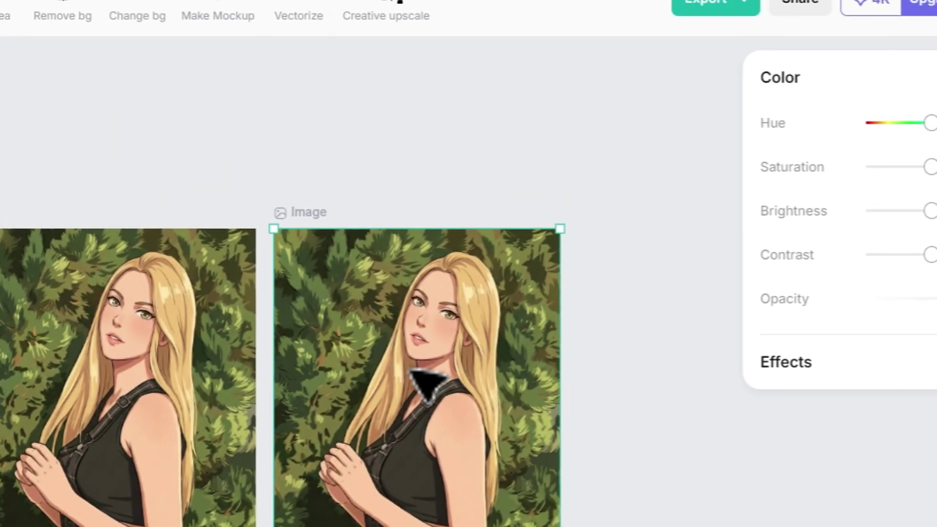
click(445, 322)
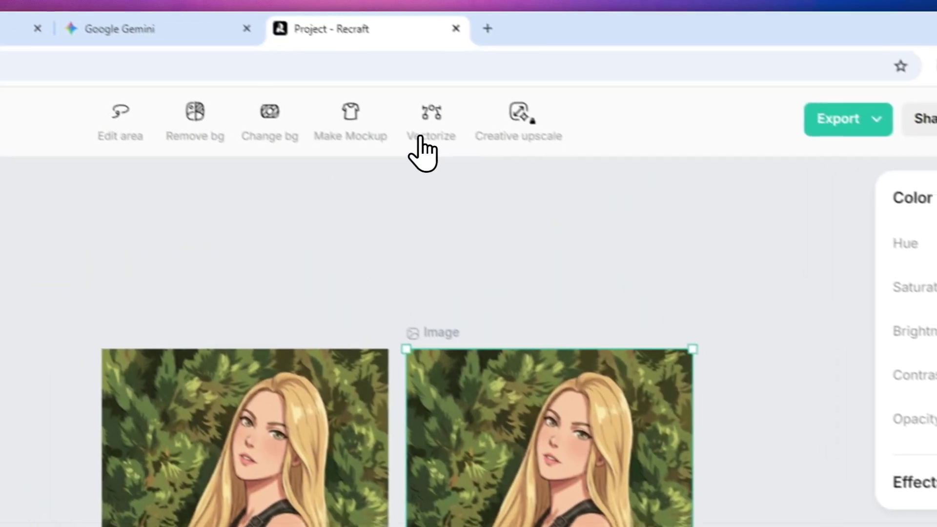
click(290, 7)
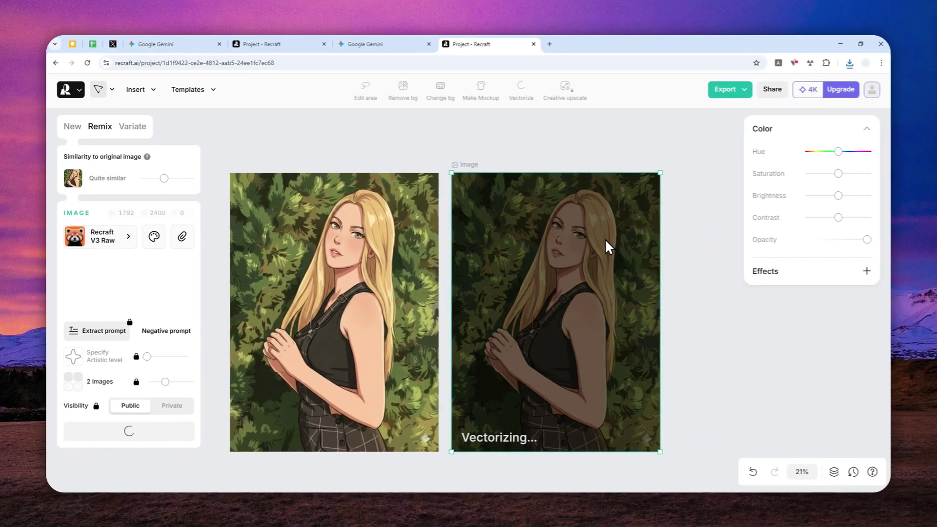
Scroll the canvas while the copy finishes vectorizing and gains its colour swatches
scroll(599, 232, down, 2)
scroll(600, 261, down, 3)
scroll(590, 258, up, 3)
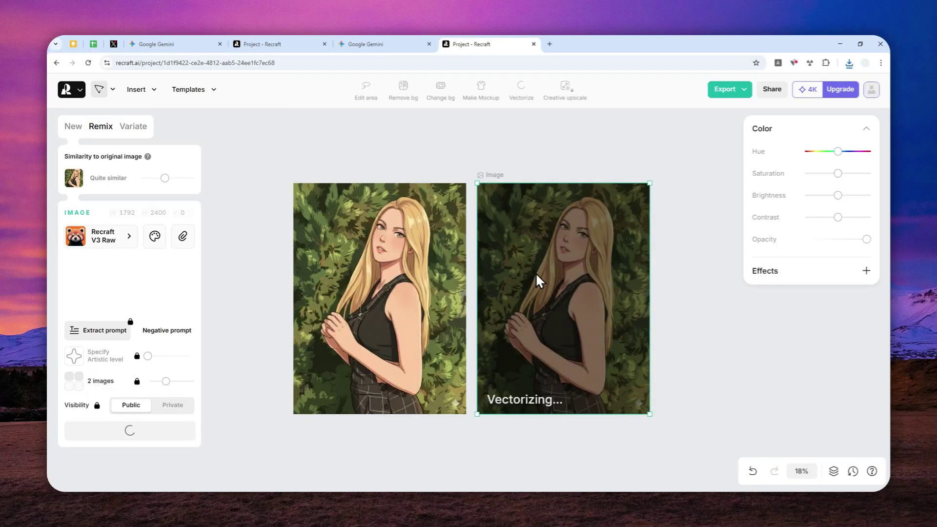
scroll(567, 276, up, 1)
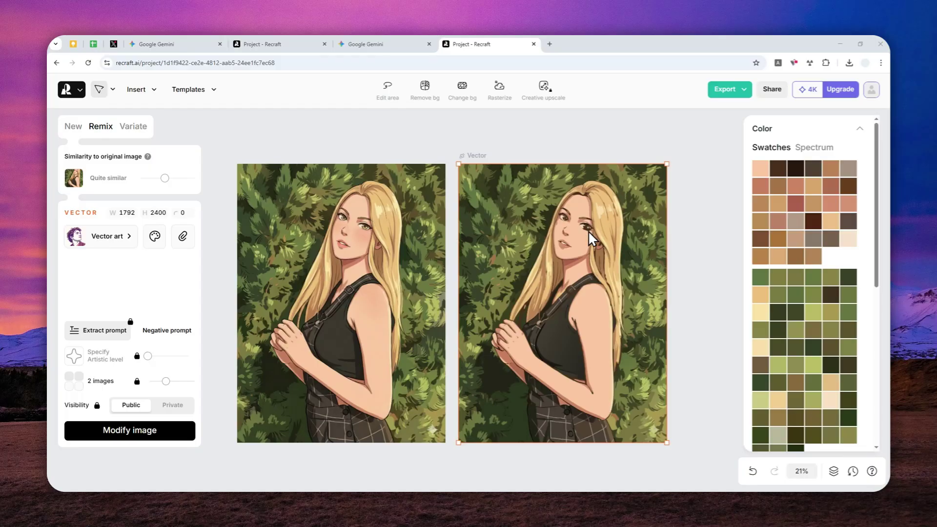
Shift the vector's mid-green to magenta, then bright pink, then reset to the original colours
click(148, 284)
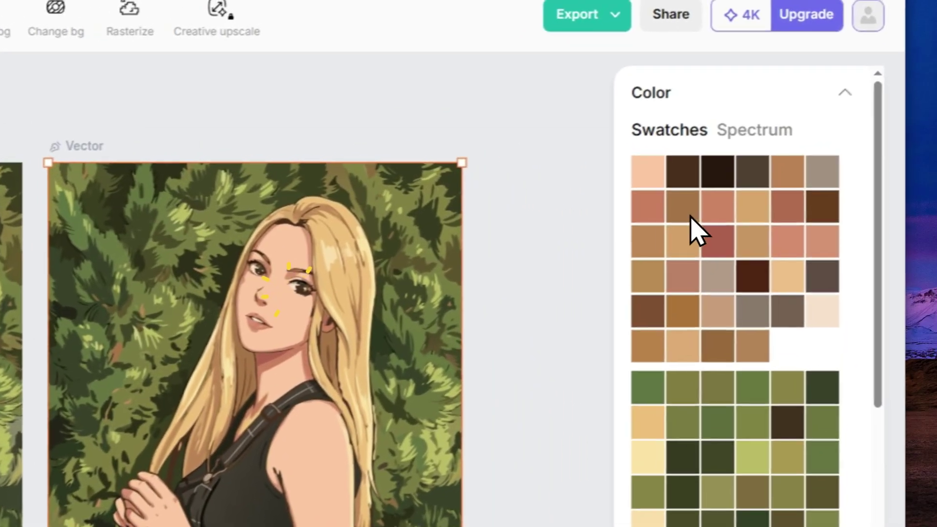
click(744, 131)
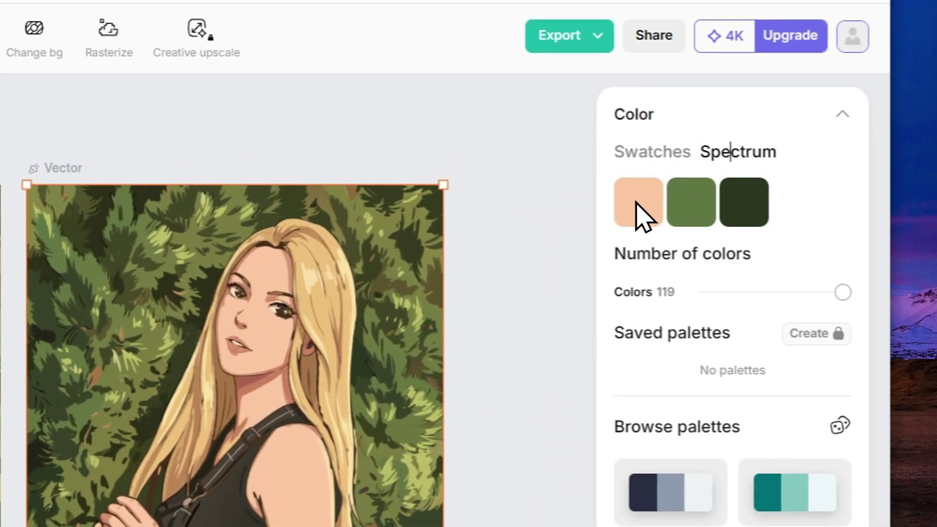
click(695, 207)
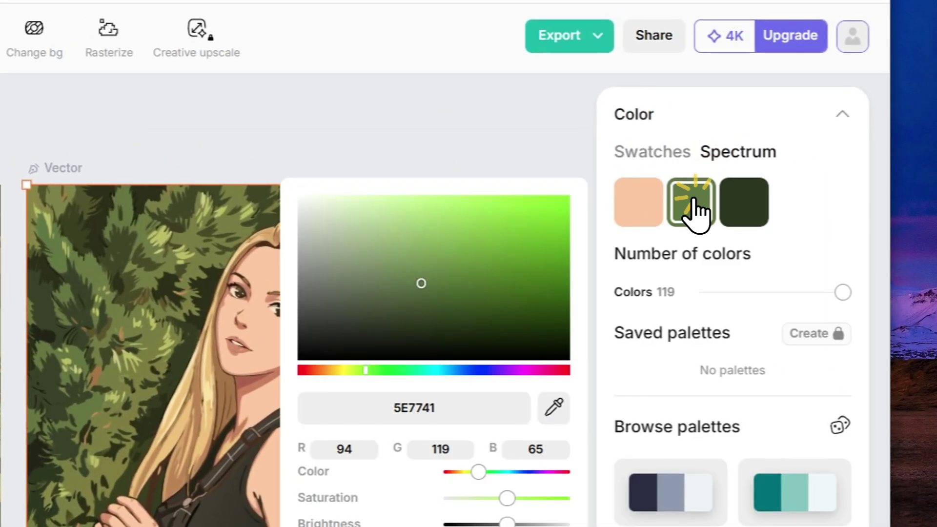
click(523, 370)
click(494, 315)
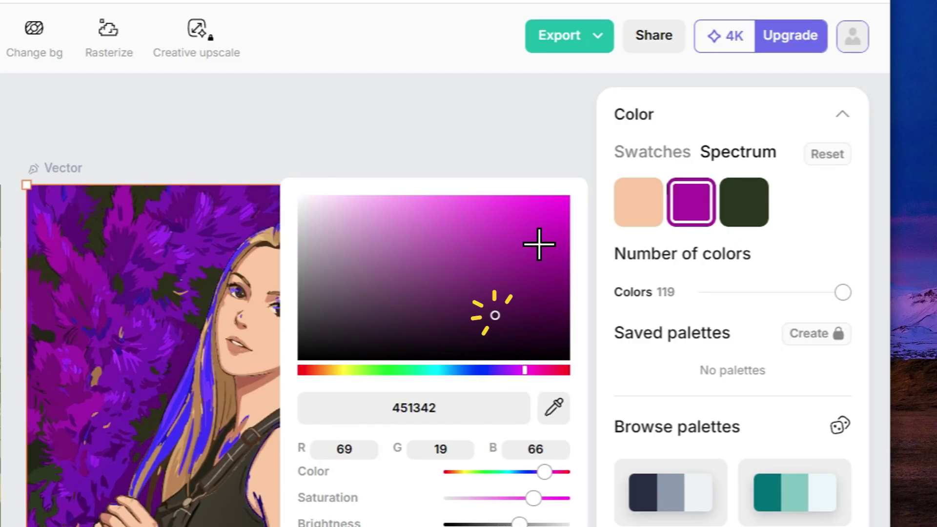
drag(539, 244, 441, 205)
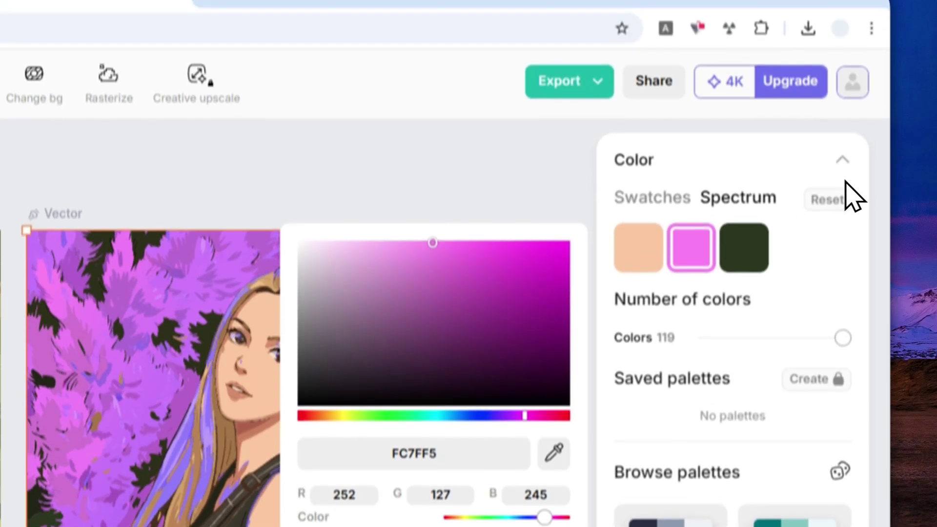
click(828, 153)
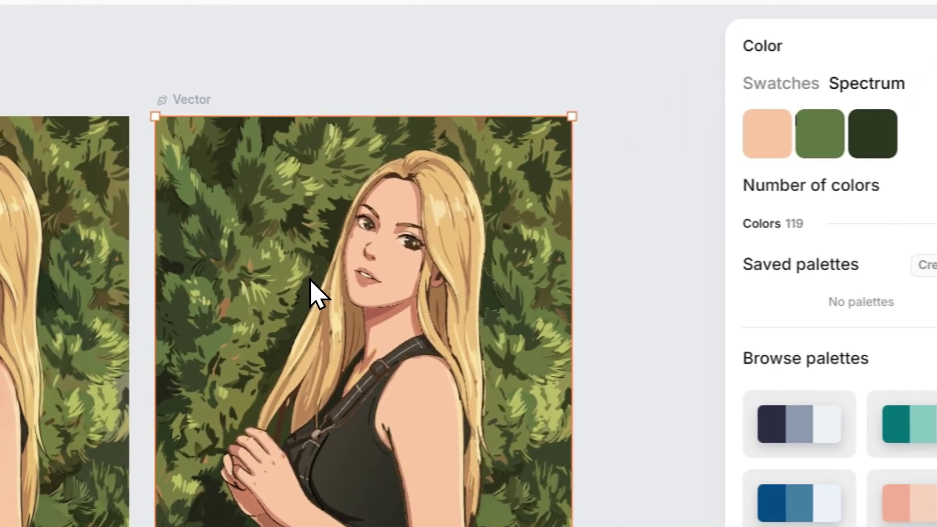
Export the vector portrait as a 1,222 KB SVG file from its context menu
right_click(512, 165)
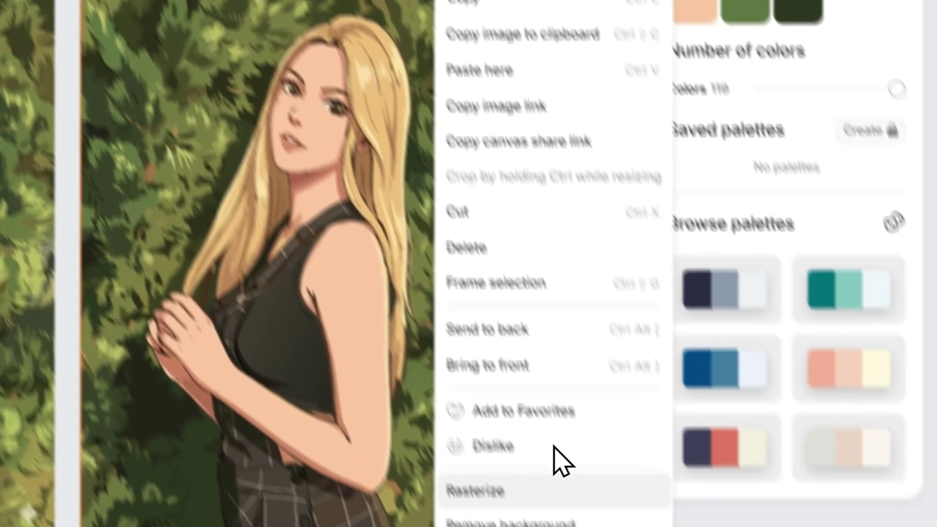
mouse_move(450, 496)
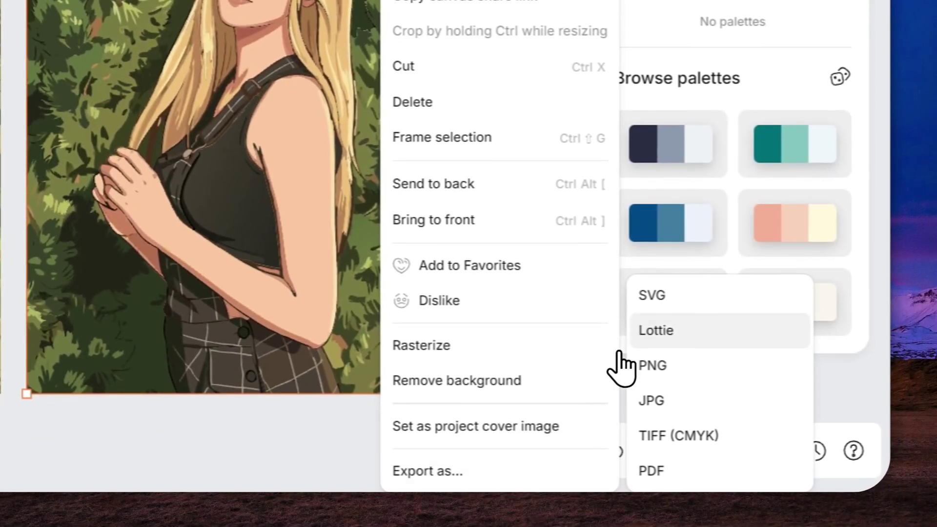
click(663, 295)
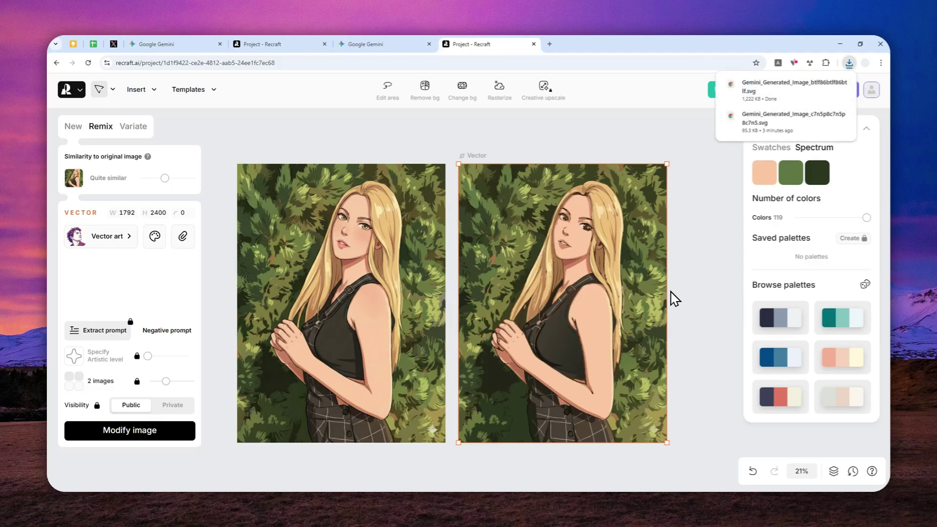
Drag the downloaded SVG into its own Chrome tab and zoom out to see the whole portrait
drag(762, 90, 580, 42)
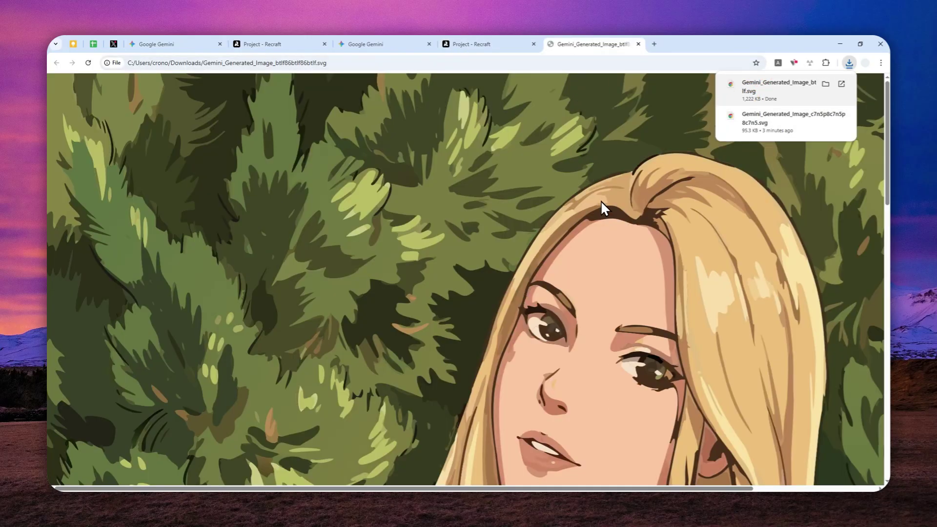
key(ctrl+minus)
key(ctrl+minus)
key(ctrl+minus)
key(ctrl+minus)
key(ctrl+minus)
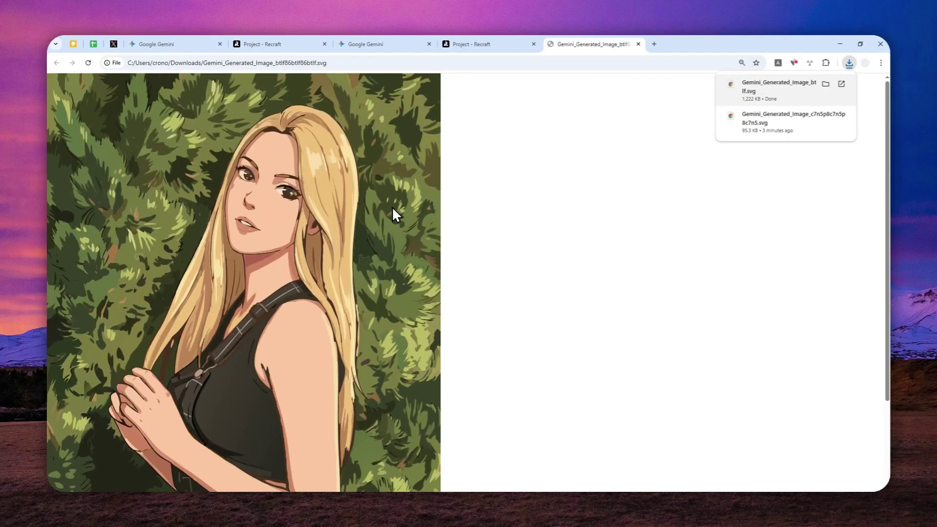
Compare against the original Gemini image, then return to the typography portrait project
click(481, 43)
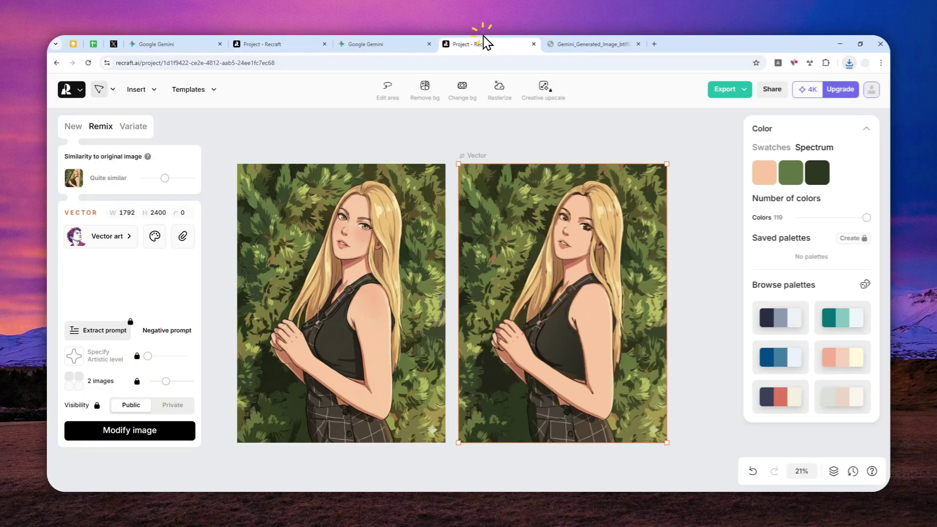
click(396, 42)
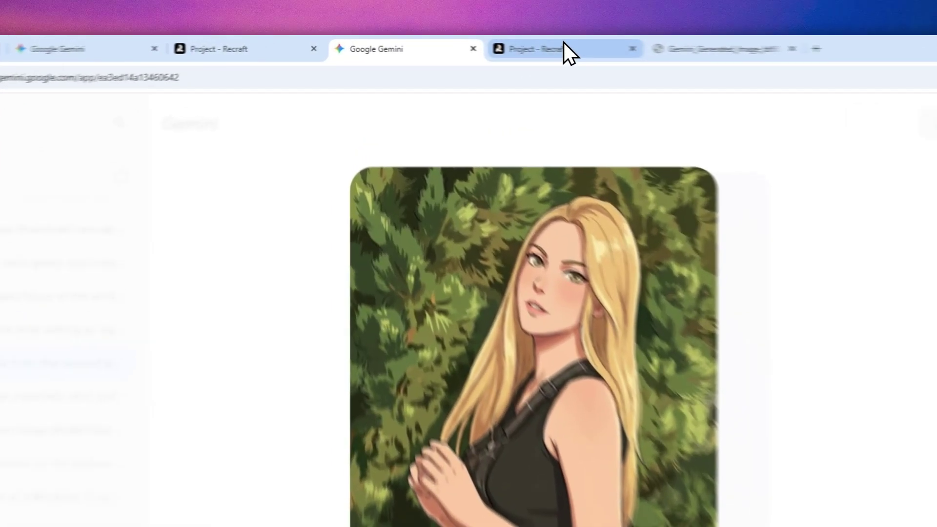
click(486, 44)
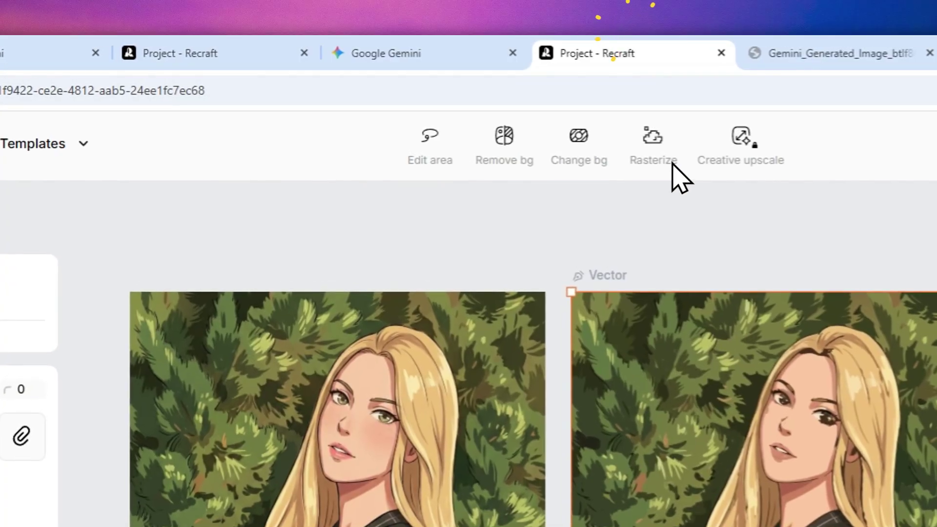
click(264, 44)
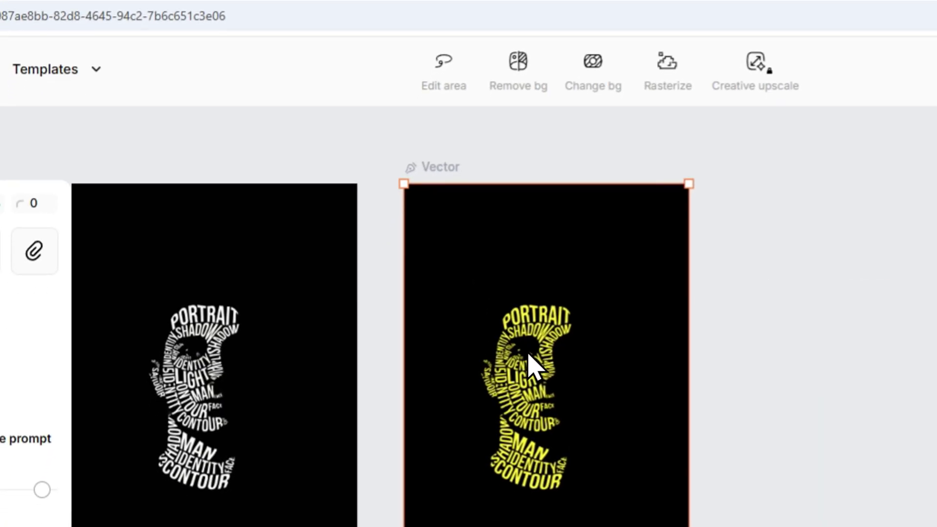